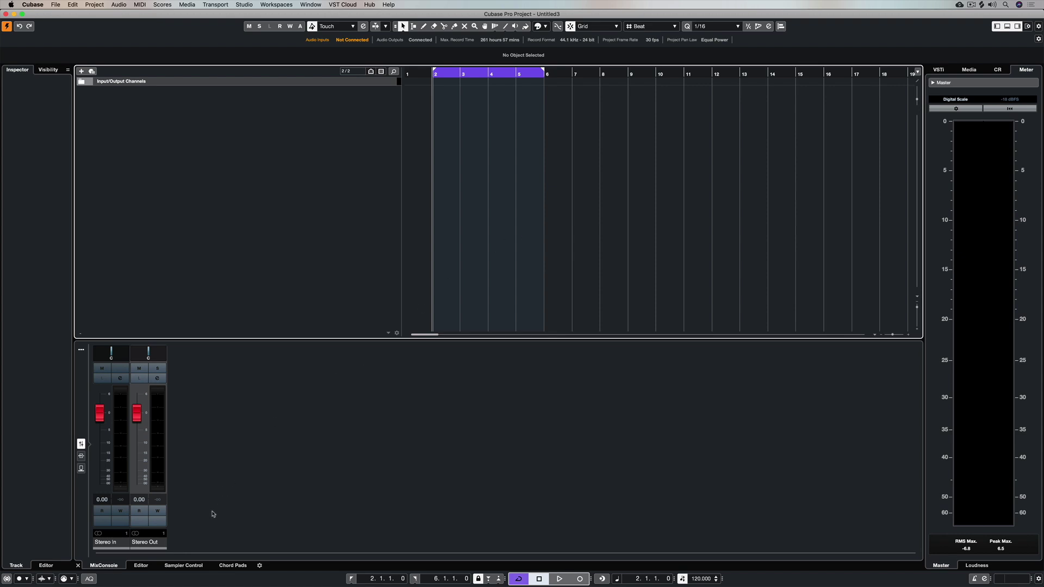
- Show the sampler area and browse the Media tab to the Hip Hop Vault loops library
click(179, 566)
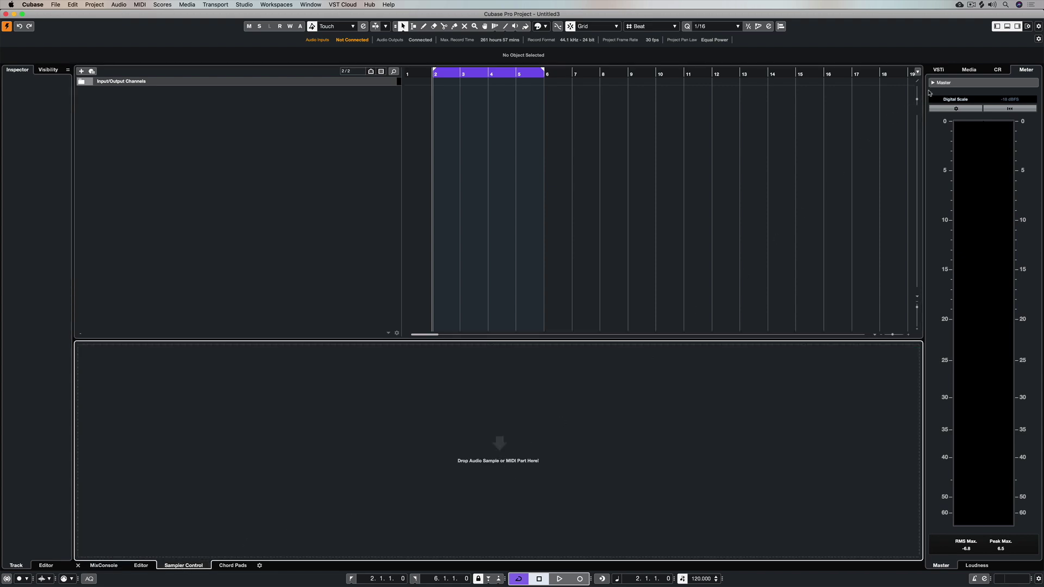
click(970, 70)
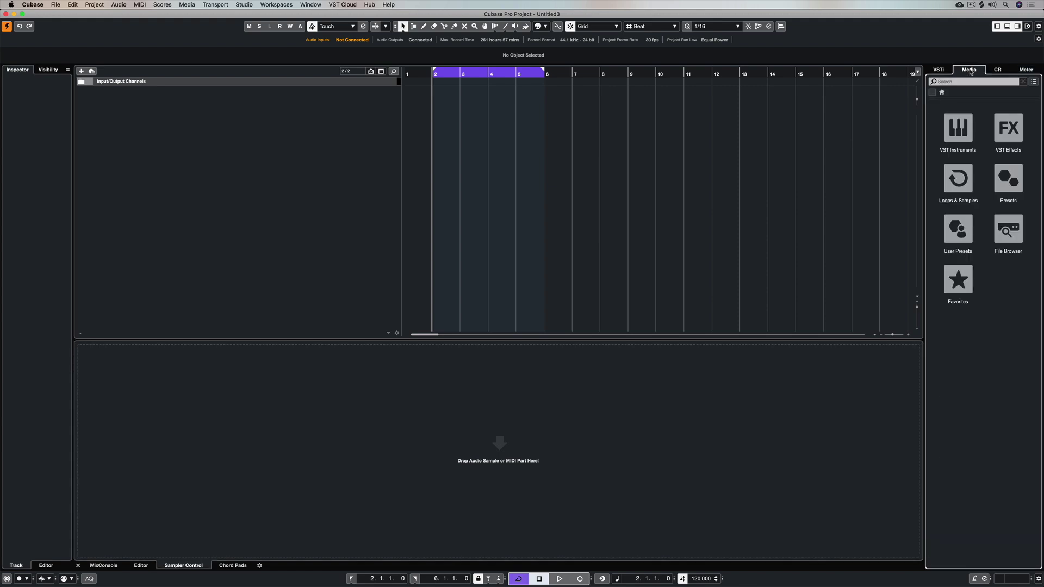
click(953, 178)
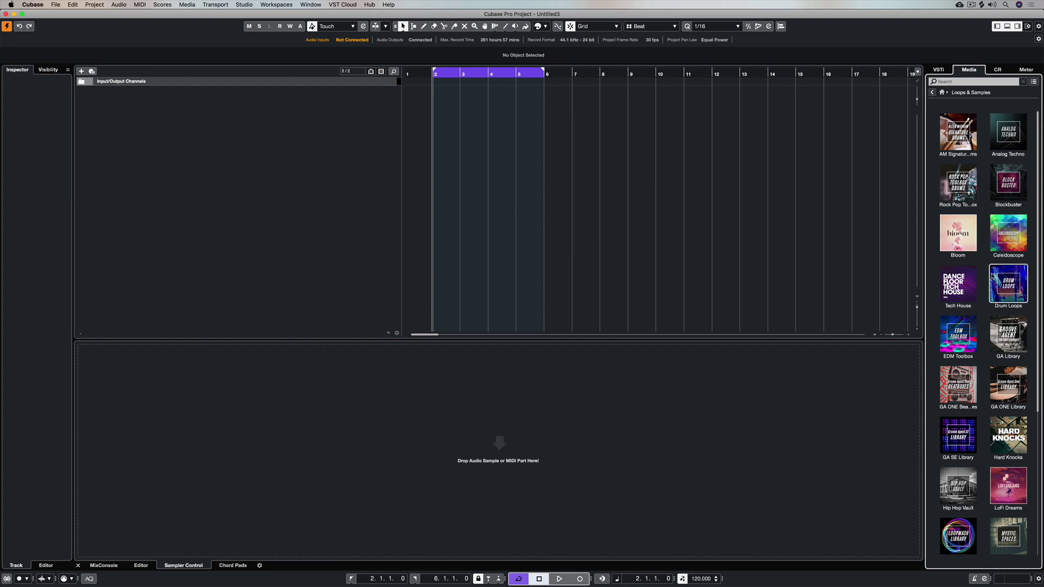
scroll(958, 337, down, 5)
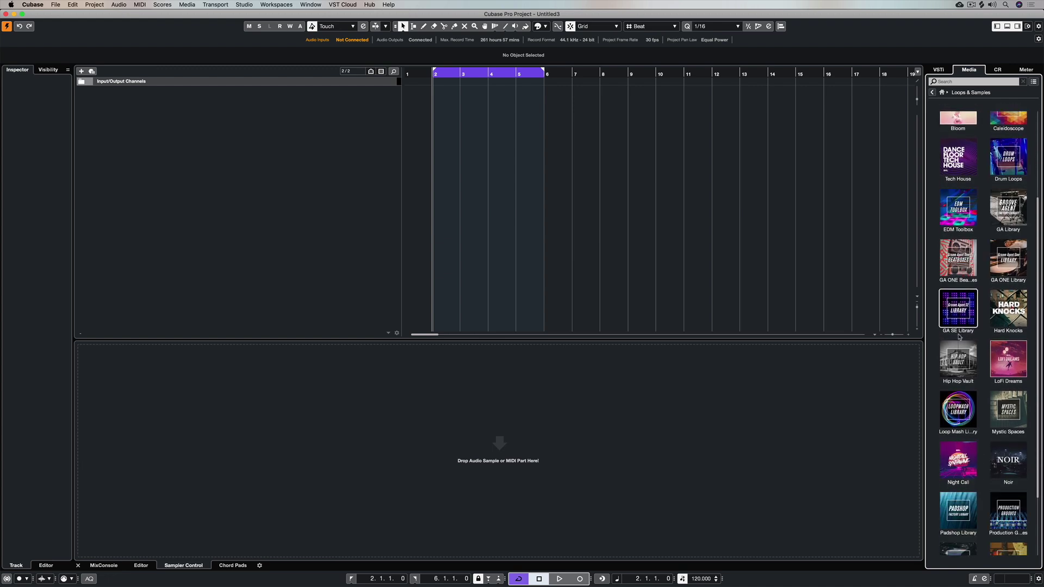
click(958, 360)
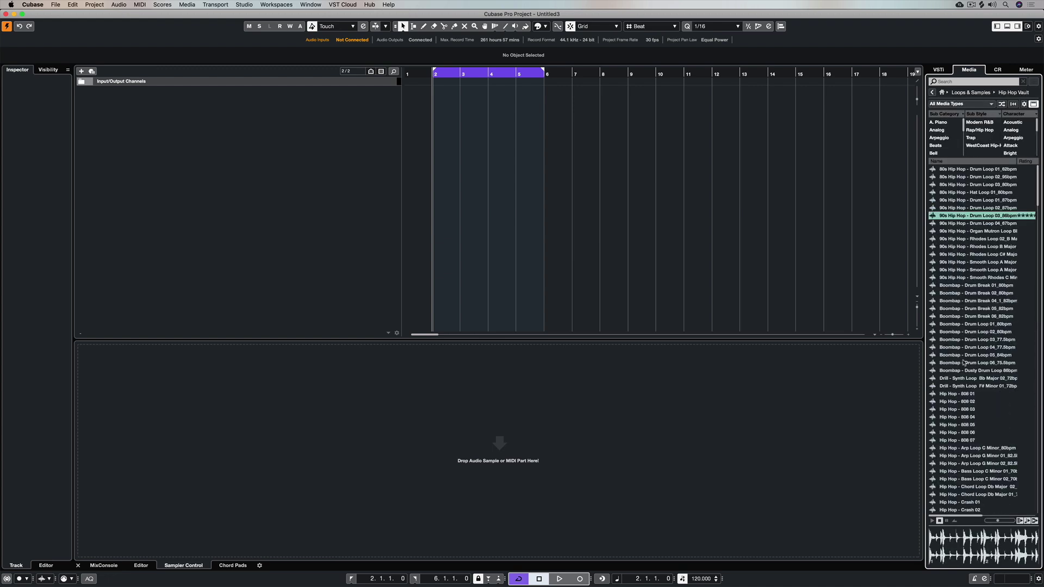
- Audition the Hip Hop Vault drum loops and drag Drum Loop 03_86bpm toward the sampler
click(968, 200)
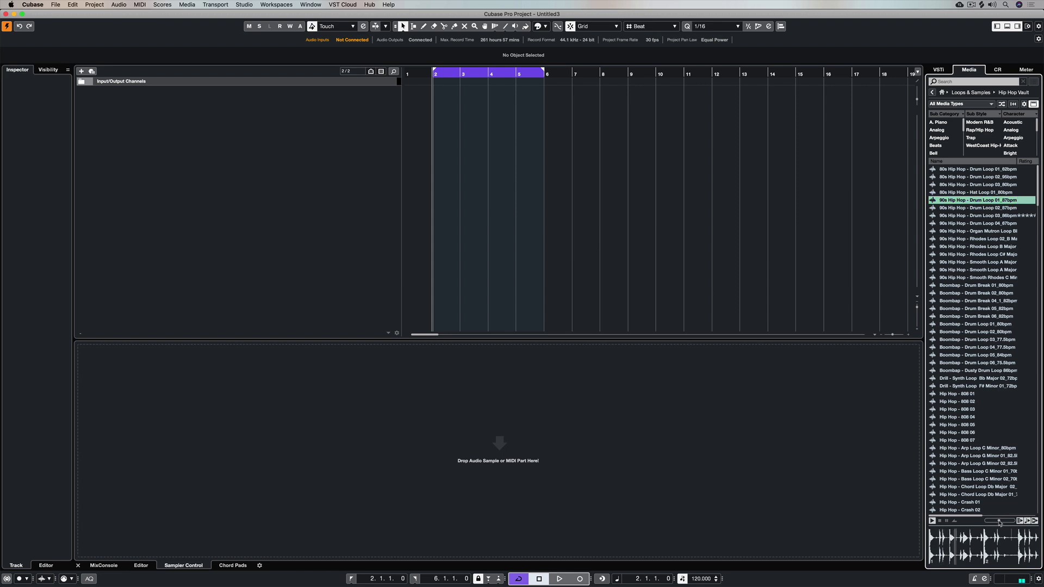
click(957, 209)
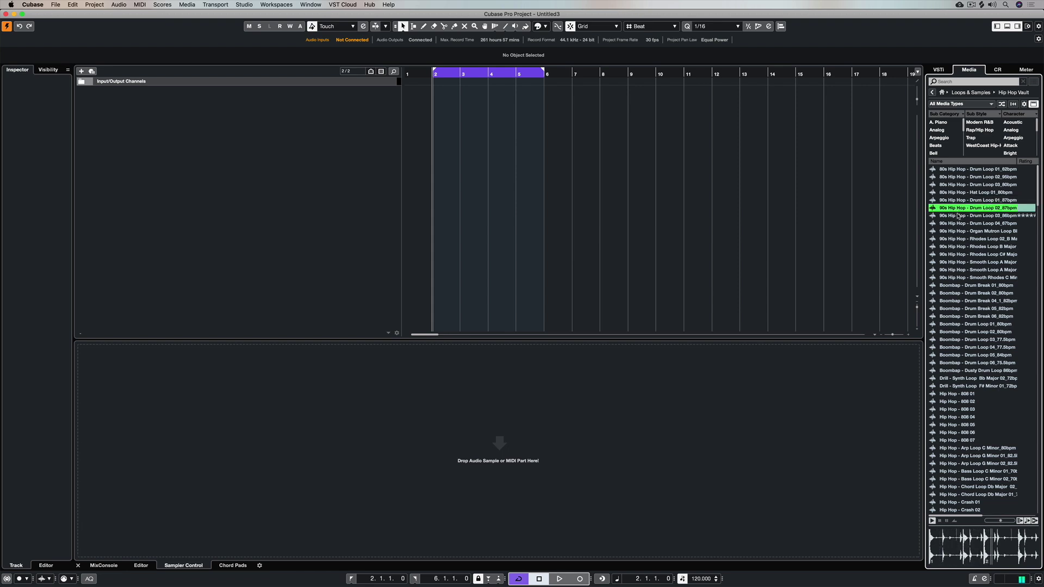
click(976, 217)
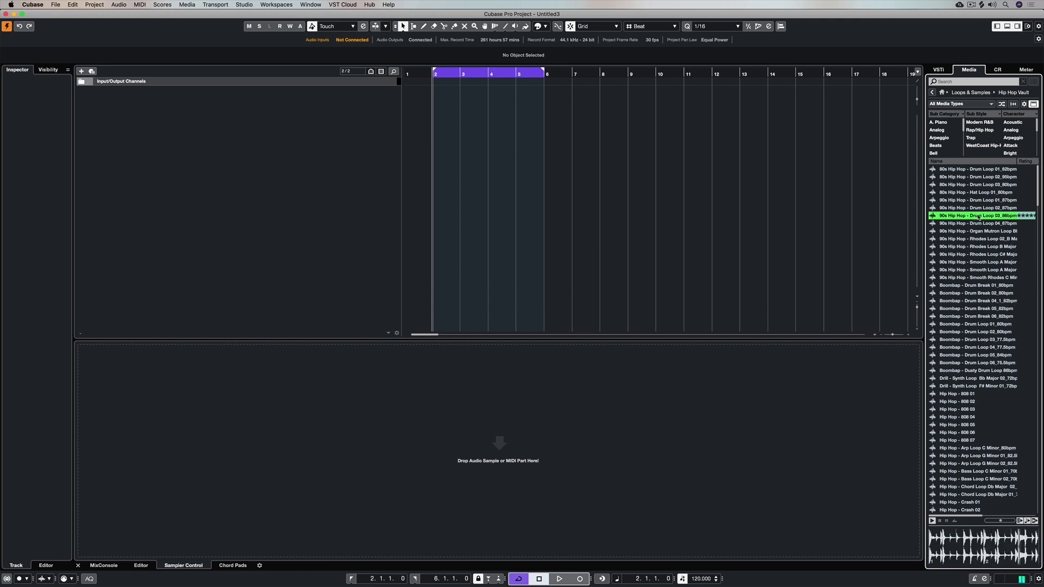
drag(976, 218, 709, 366)
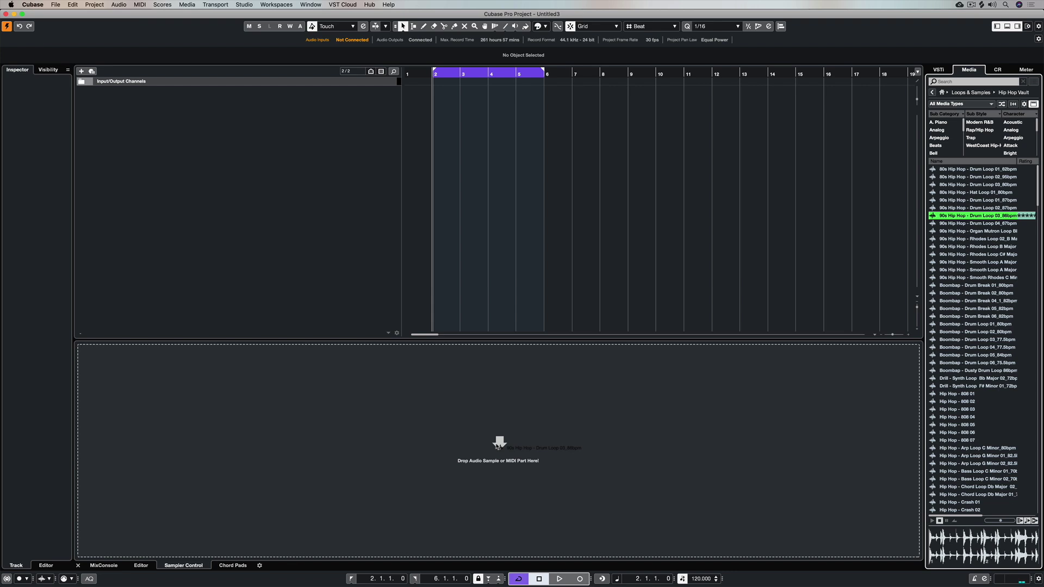
- Load Drum Loop 03_86bpm onto a new Sampler Track, reset MediaBay home and restore the meter
mouse_move(497, 446)
mouse_down()
mouse_move(441, 118)
mouse_move(545, 460)
mouse_move(492, 443)
mouse_up()
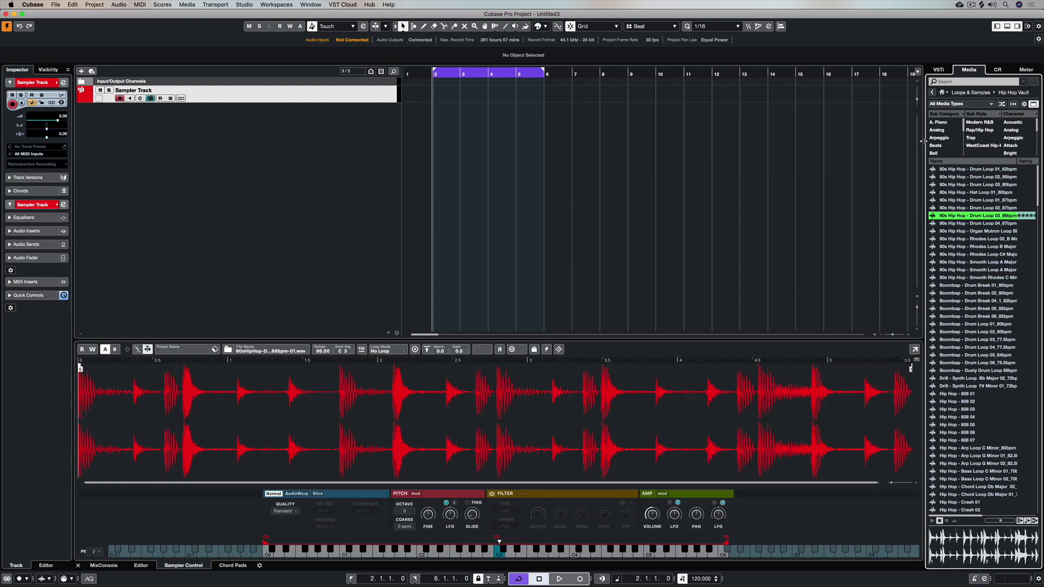
click(941, 93)
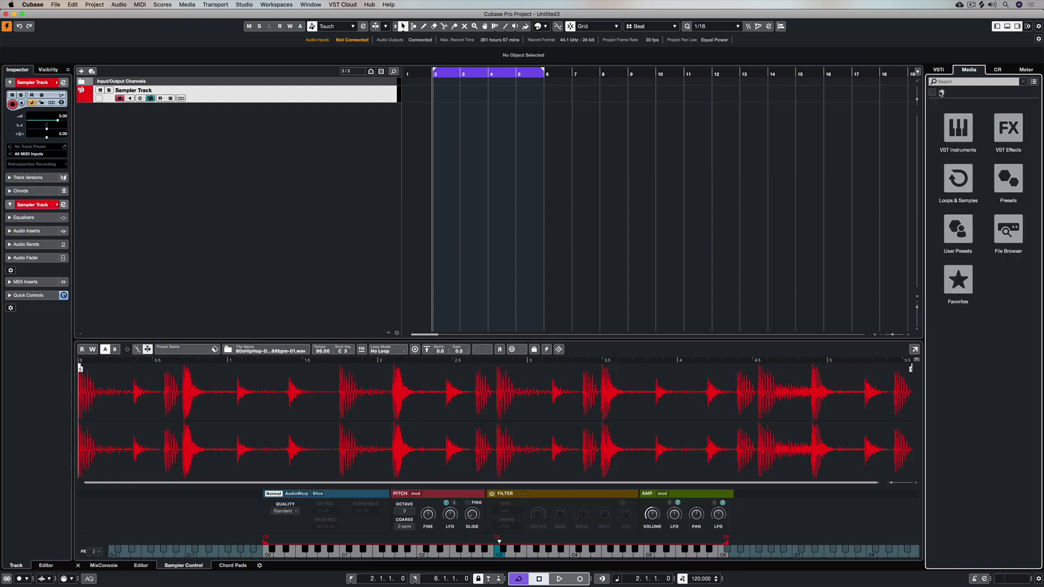
click(1024, 70)
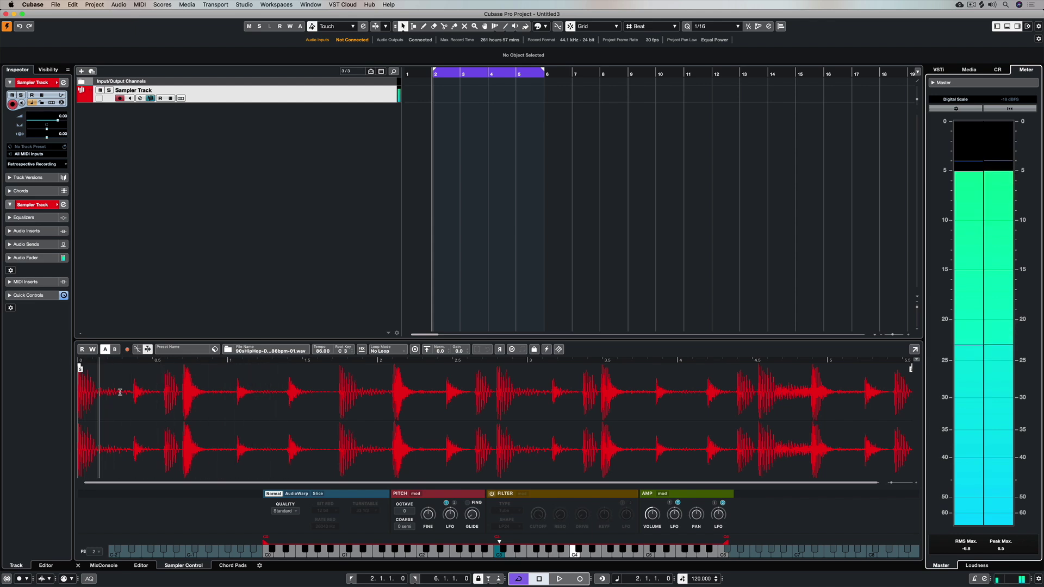
- Enable AudioWarp and auto-slice Drum Loop 03 at its transients
click(296, 494)
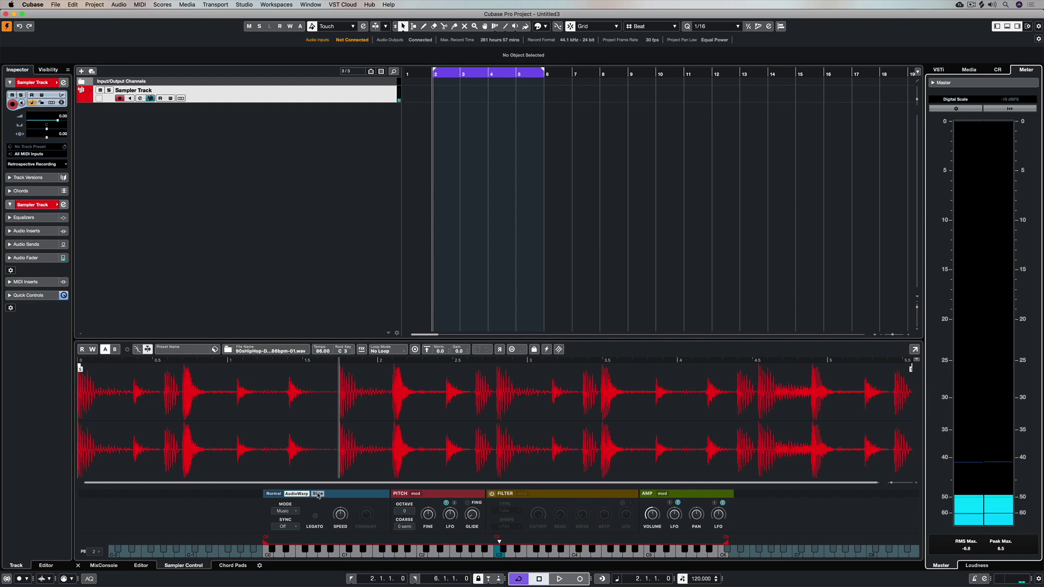
click(318, 494)
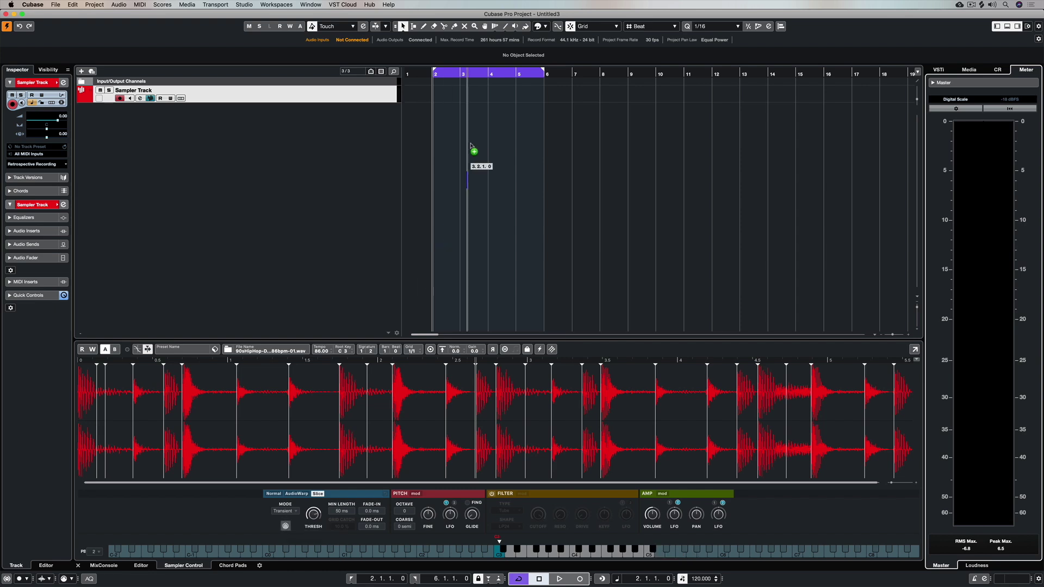
- Place the slices on the Sampler Track as a MIDI part and shorten the cycle to bar 4
drag(471, 146, 435, 95)
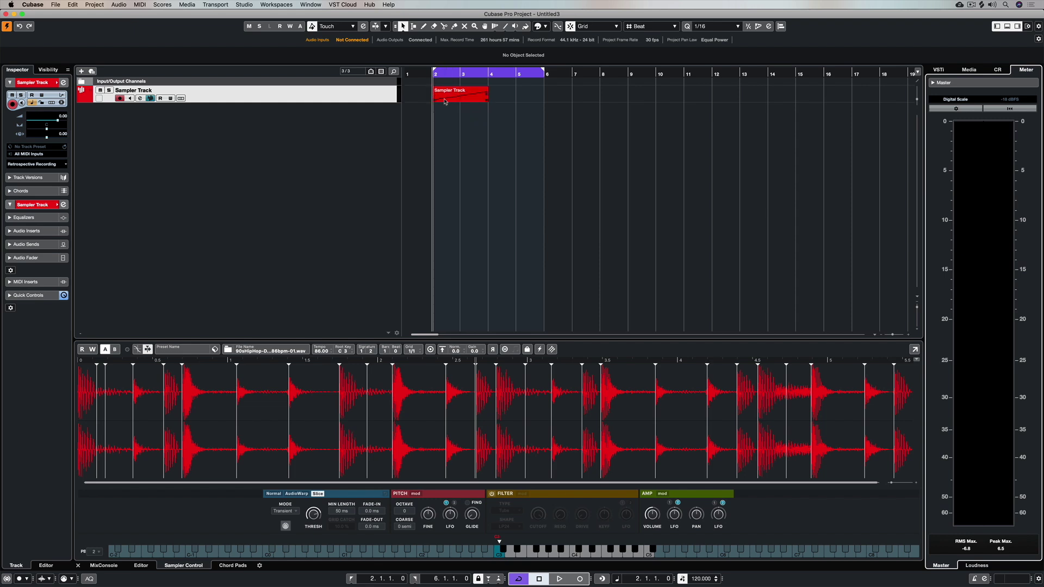
double_click(461, 96)
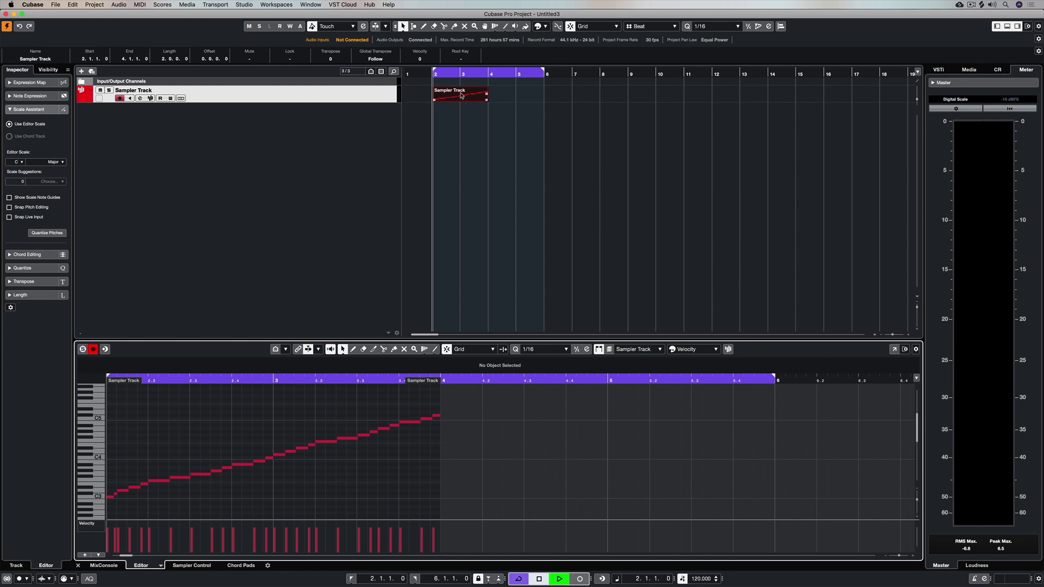
key(space)
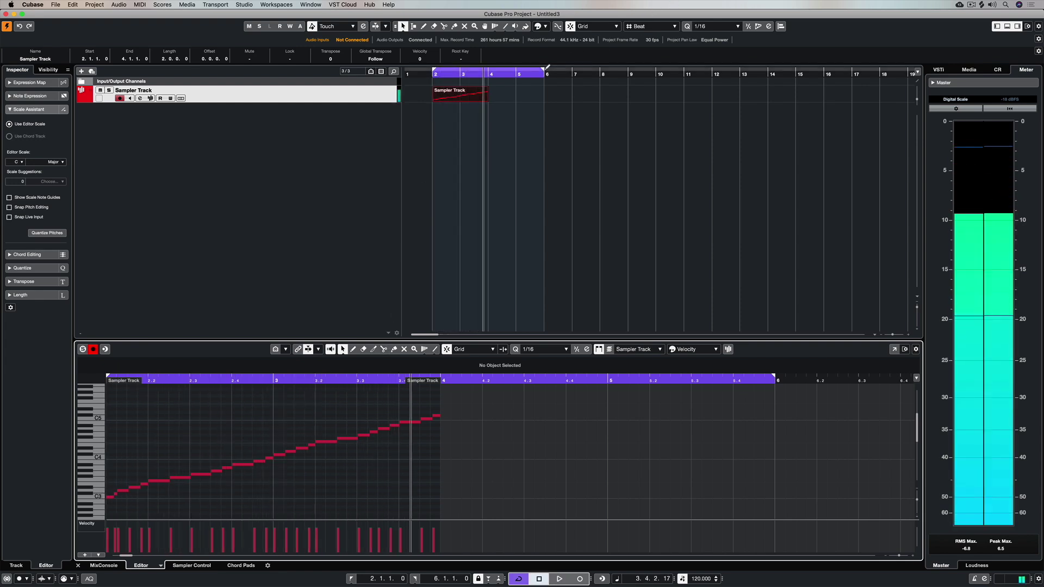
drag(546, 71, 486, 71)
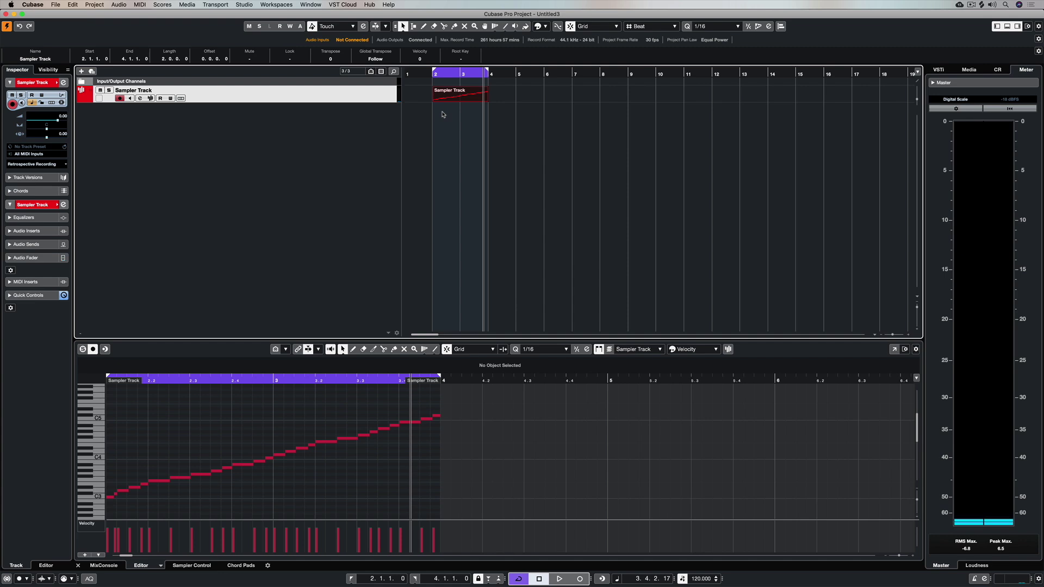
key(space)
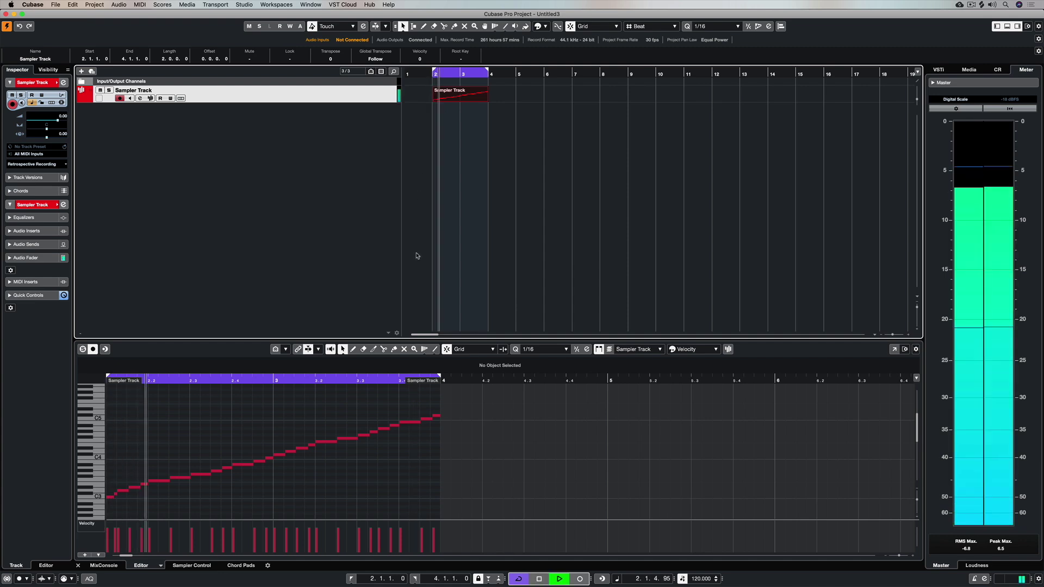
- Return to the sampler view, then open the sliced drum part in the Key Editor
click(193, 566)
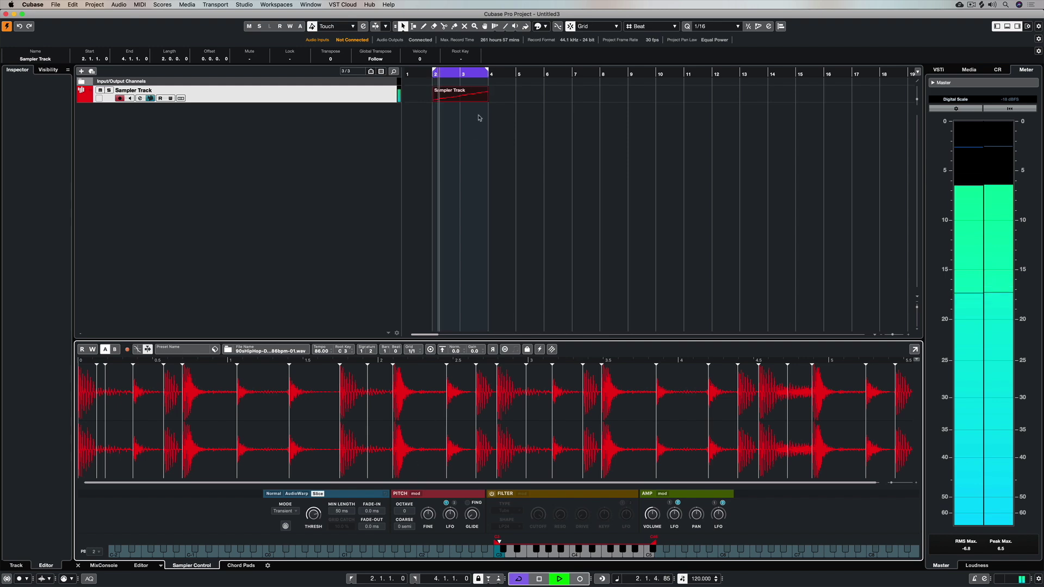
click(467, 98)
double_click(466, 98)
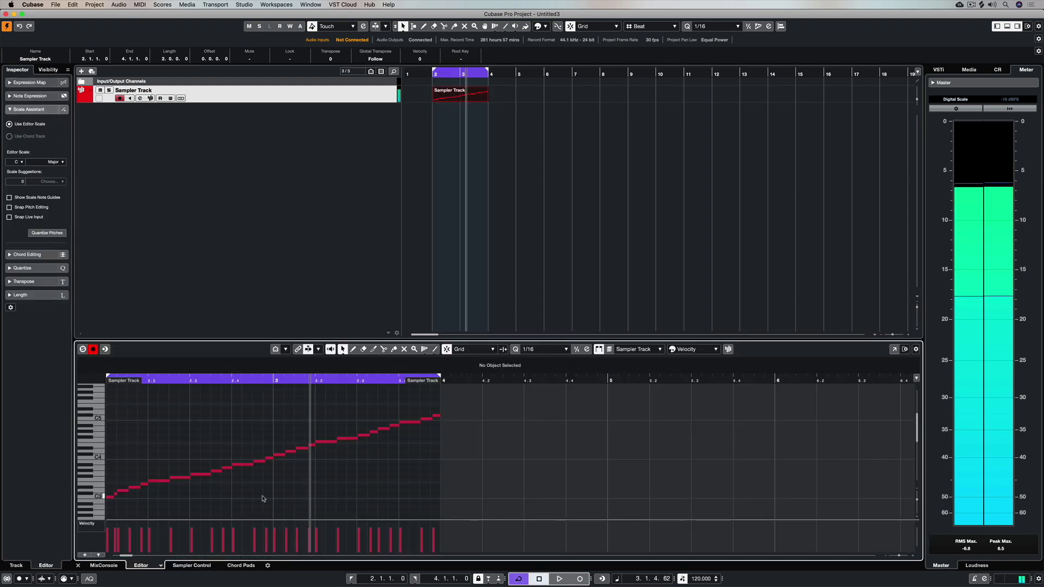
- Move the F3 slice note near bar 2.2 down to a lower pitch and audition it
click(159, 481)
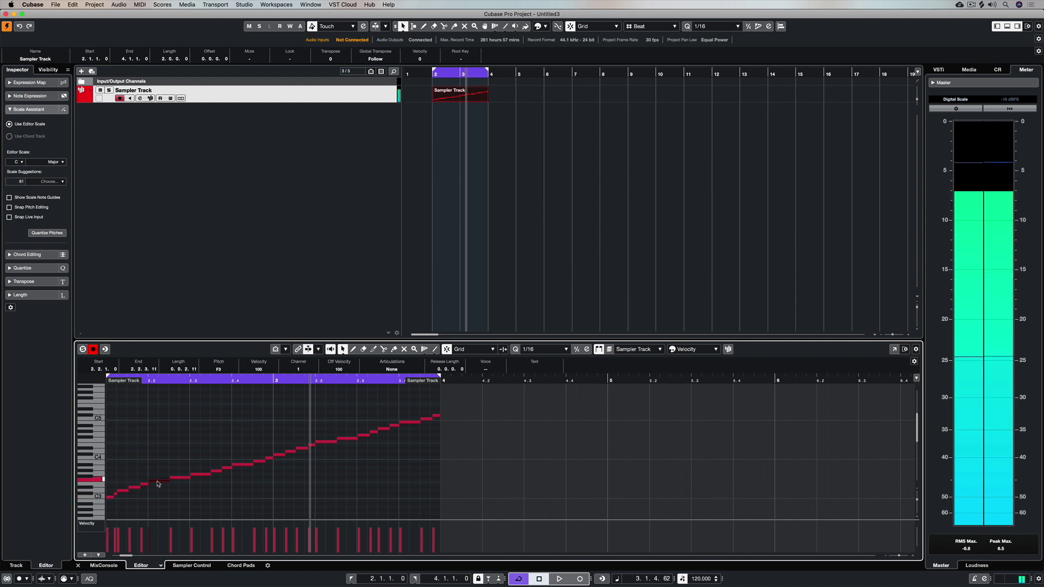
drag(160, 483, 156, 499)
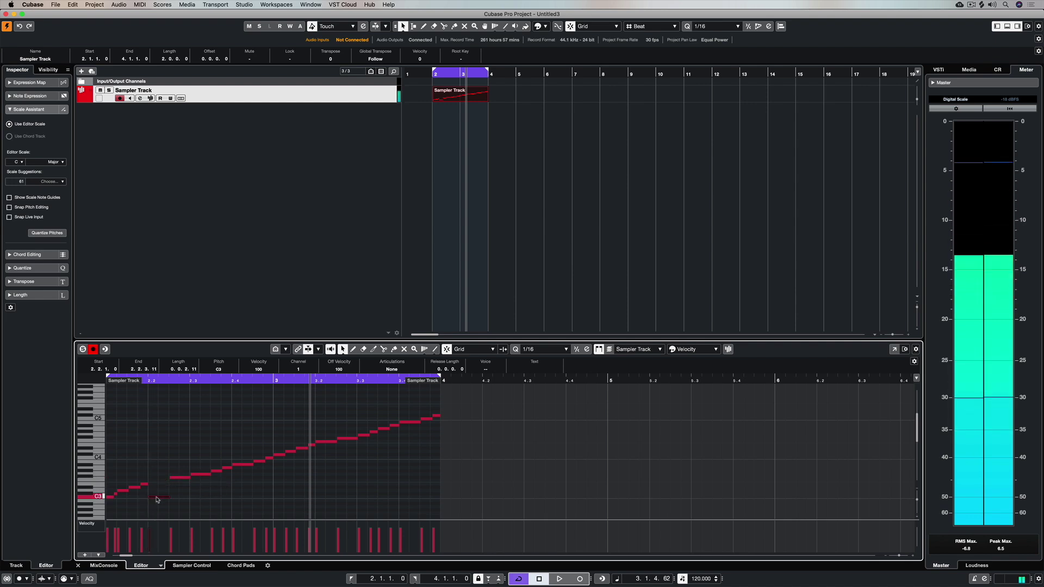
click(109, 498)
key(space)
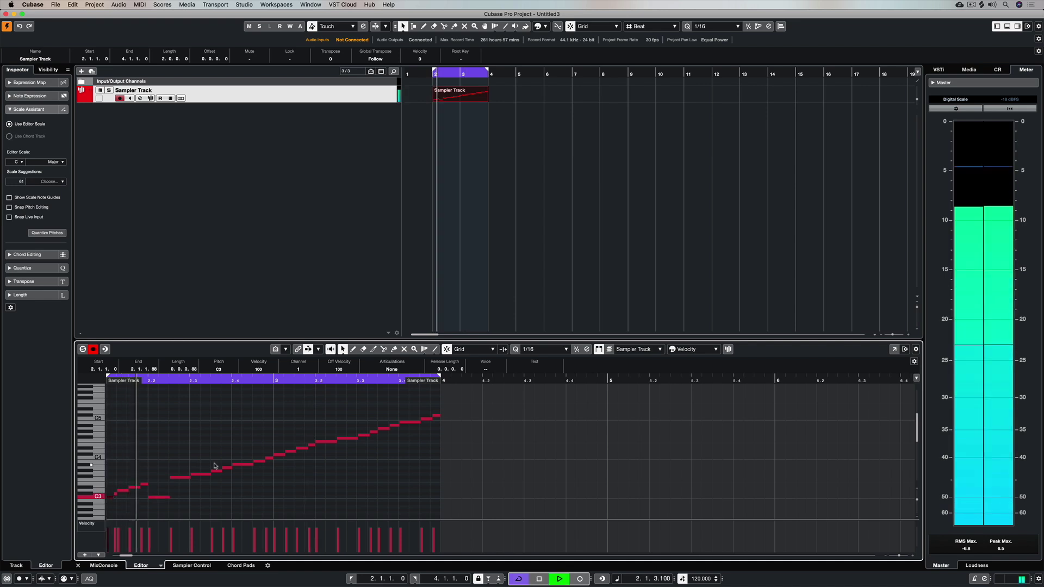
key(space)
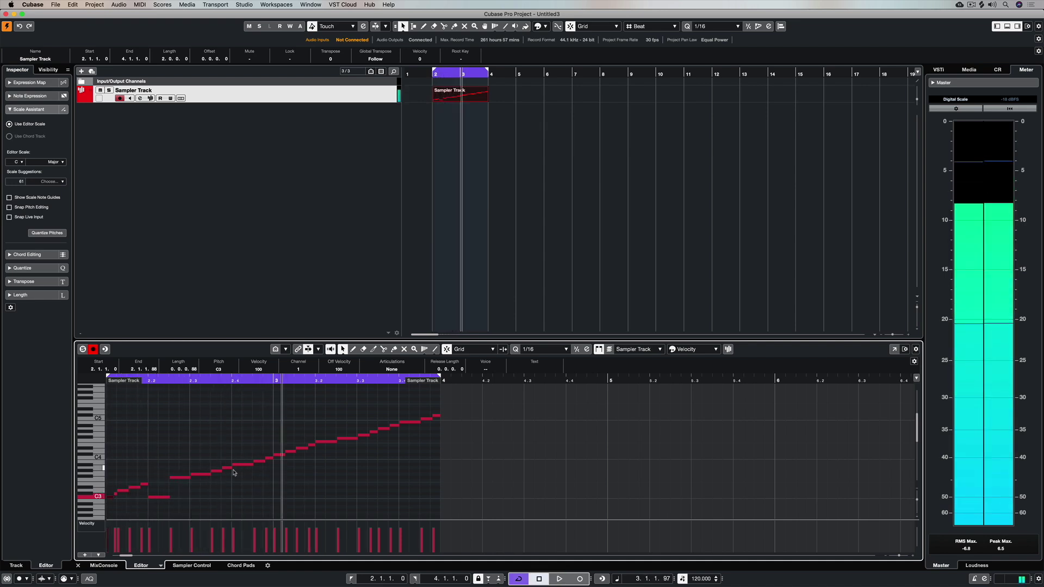
- Alt-copy the short E3 note to 2.3.1.0 on F3 and play the beat
click(146, 484)
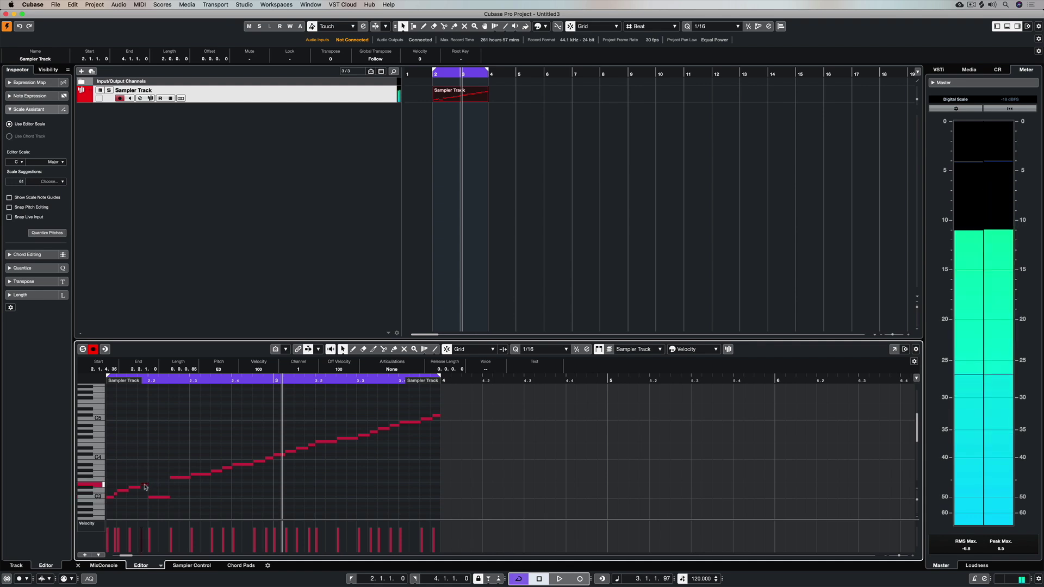
drag(152, 487, 194, 484)
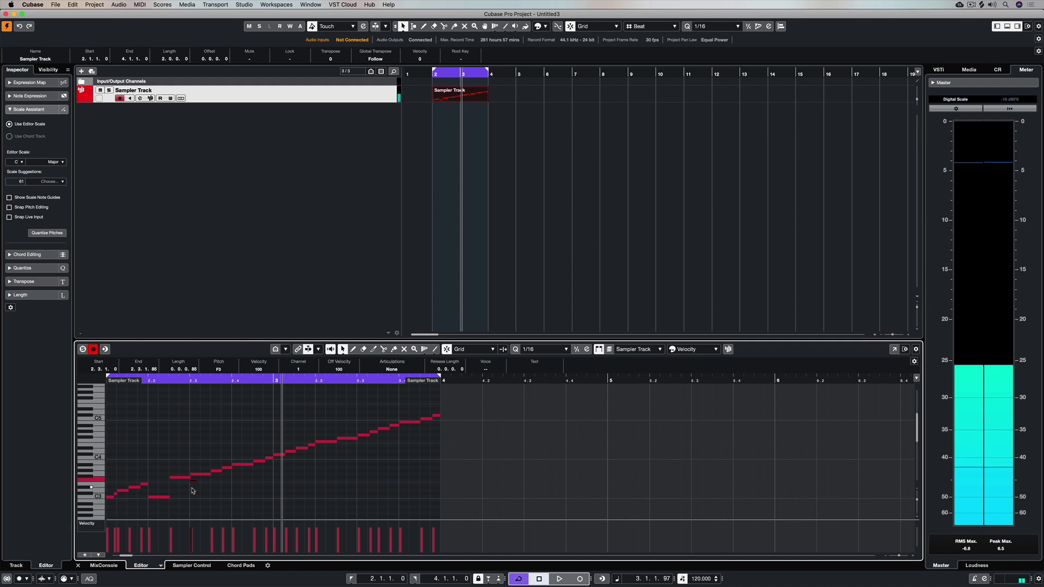
key(space)
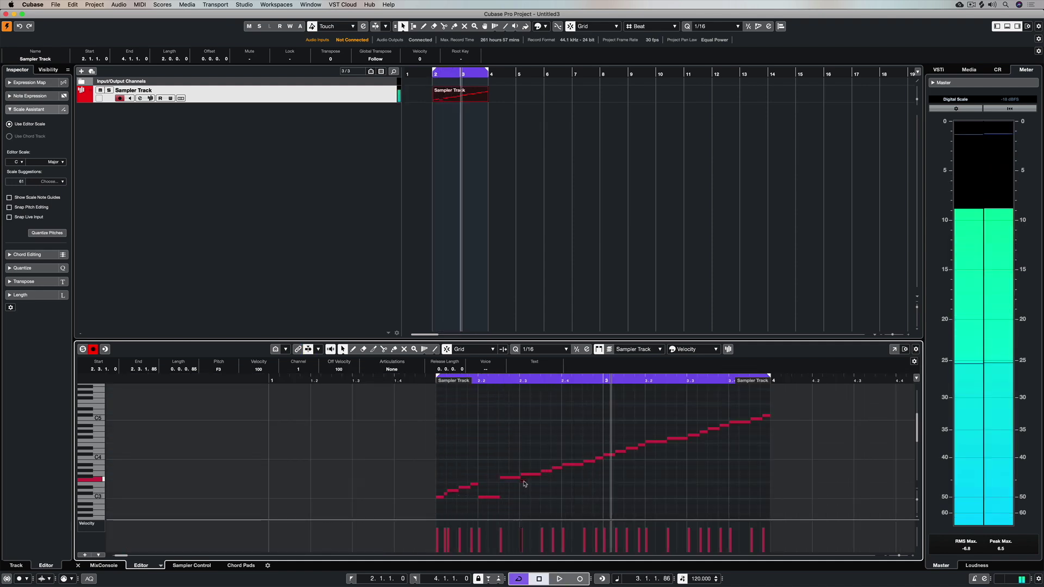
- Shift the F3 note one sixteenth later, set velocity 68, and copy it to 2.3.3.0
drag(523, 480, 536, 482)
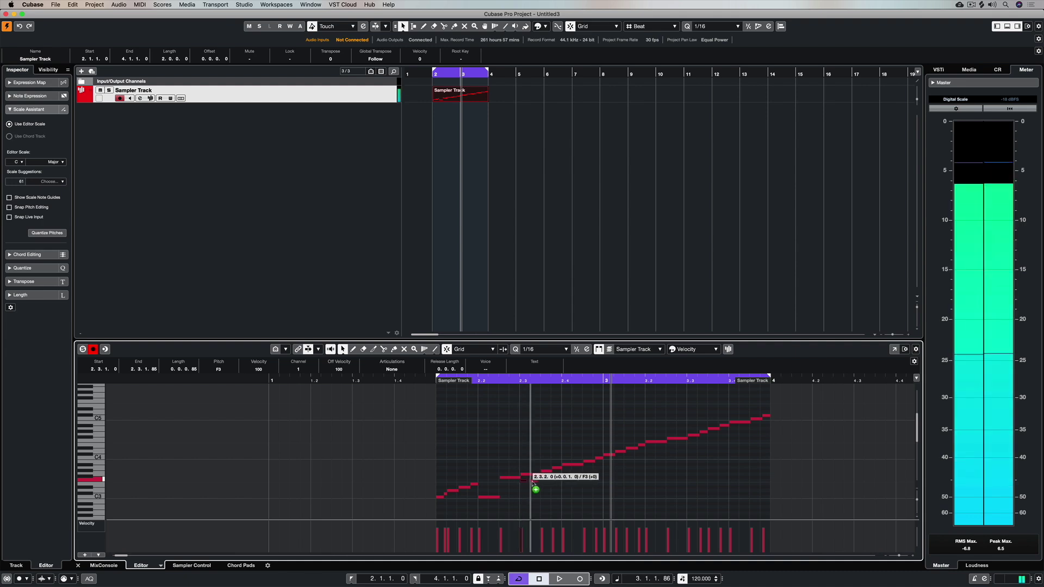
drag(536, 546, 533, 536)
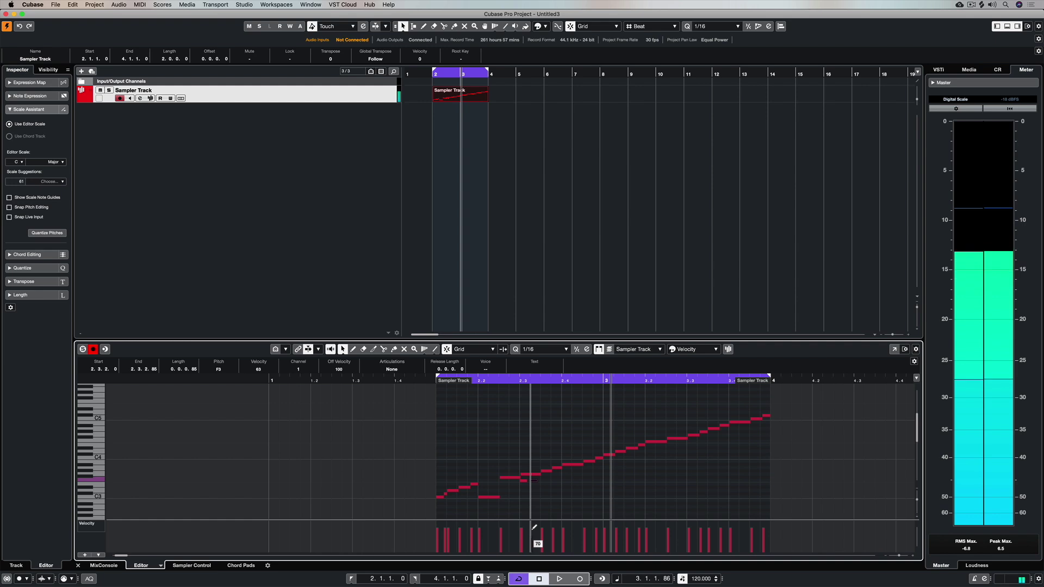
drag(536, 483, 544, 484)
key(space)
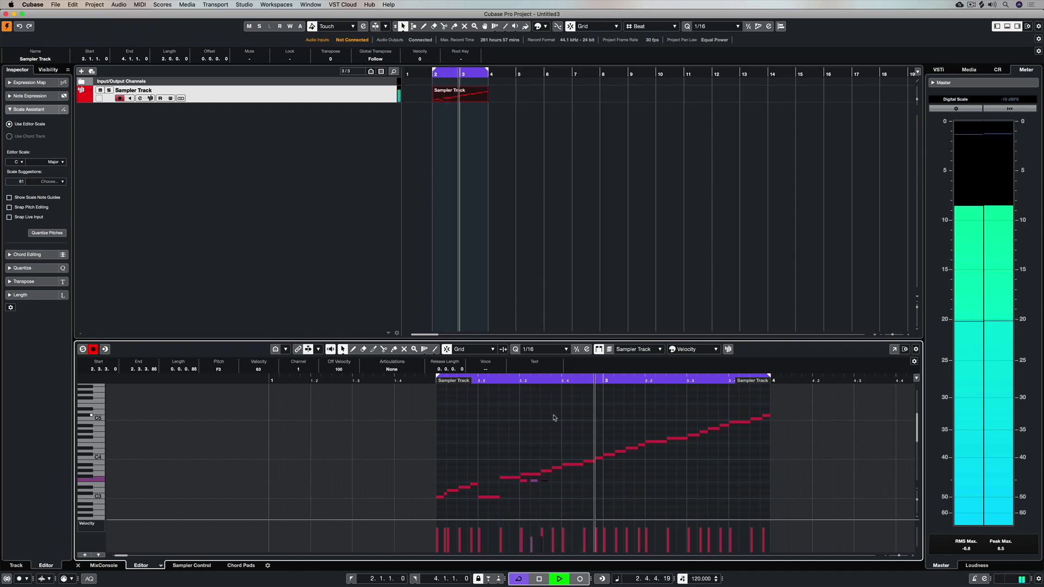
- Stop playback and select the notes to be copied into bar 3
scroll(554, 418, right, 2)
key(space)
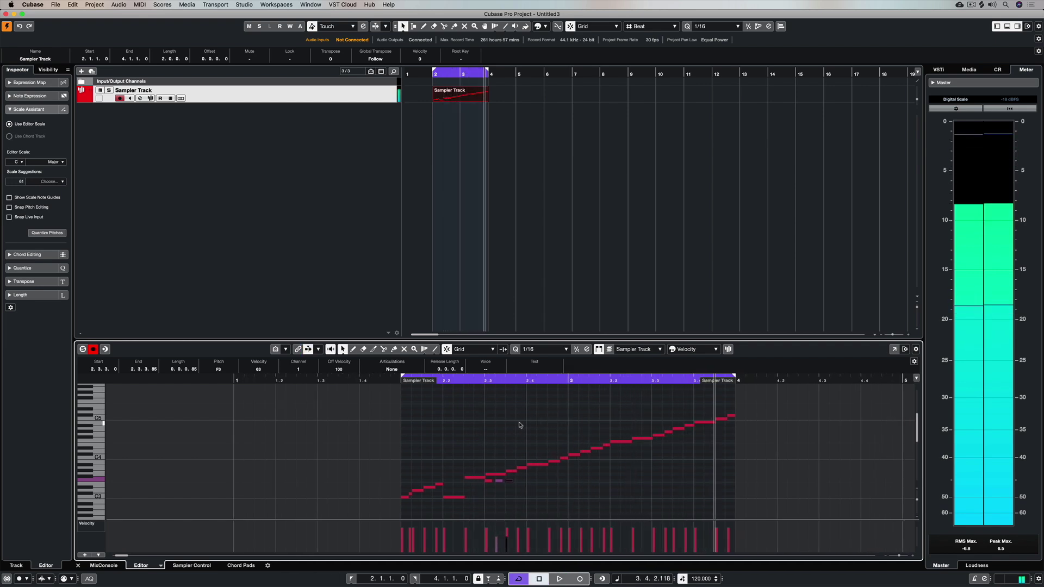
mouse_move(524, 487)
mouse_down()
mouse_move(489, 482)
mouse_move(615, 478)
mouse_up()
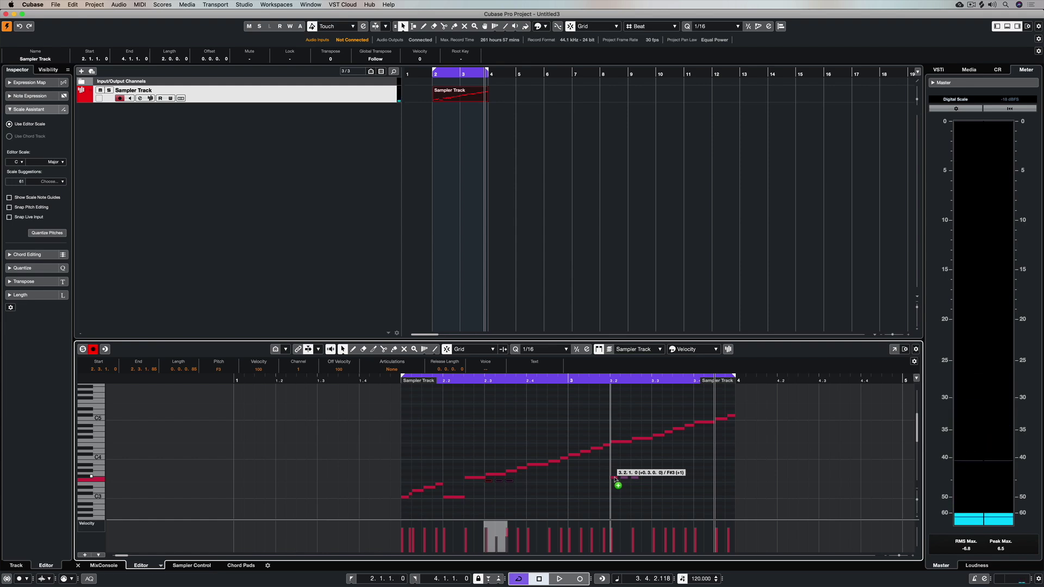
- Alt-copy the notes to 3.2.1.0 and 3.3.1.0, then select the whole repeated row
drag(615, 478, 647, 484)
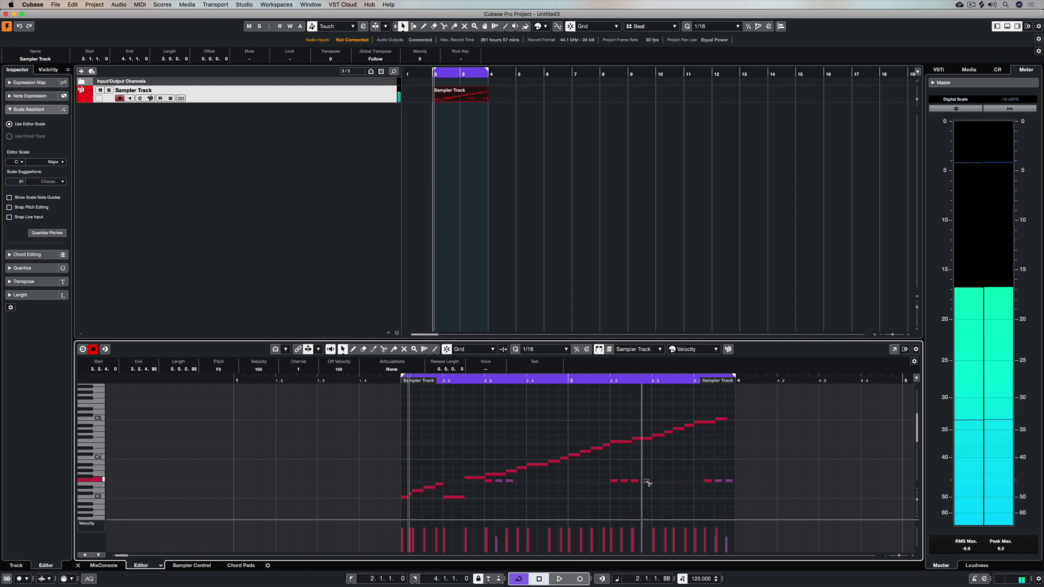
drag(647, 483, 701, 483)
drag(611, 474, 735, 492)
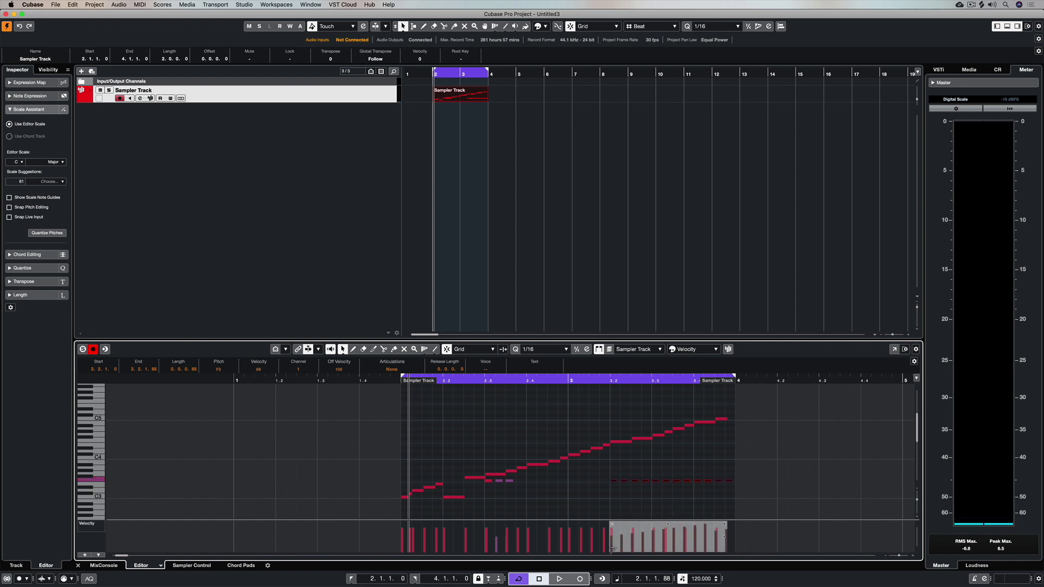
- Play from bar 3 while lowering the selected notes' velocities to 43, then 38
click(589, 381)
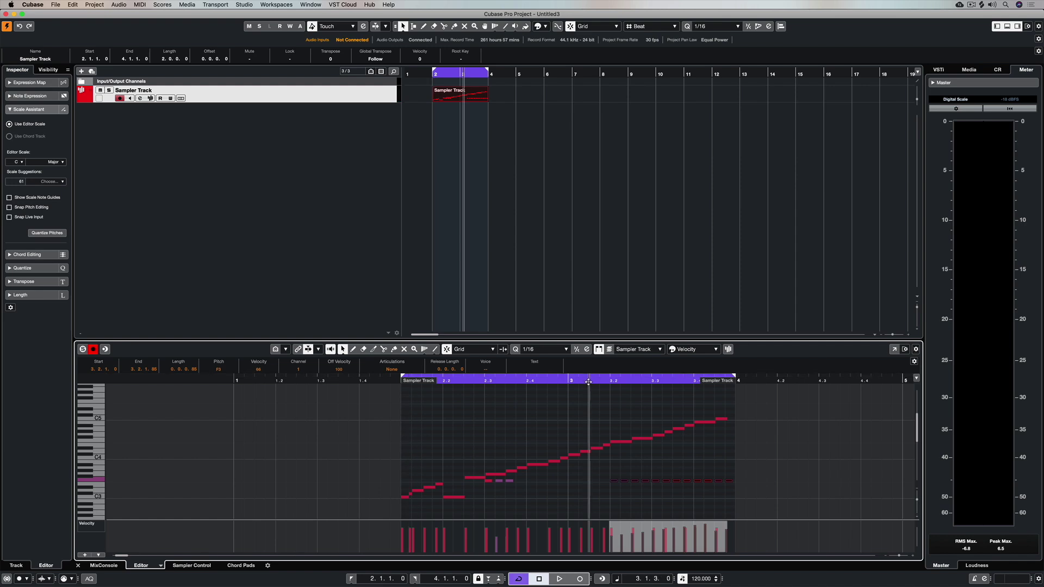
key(space)
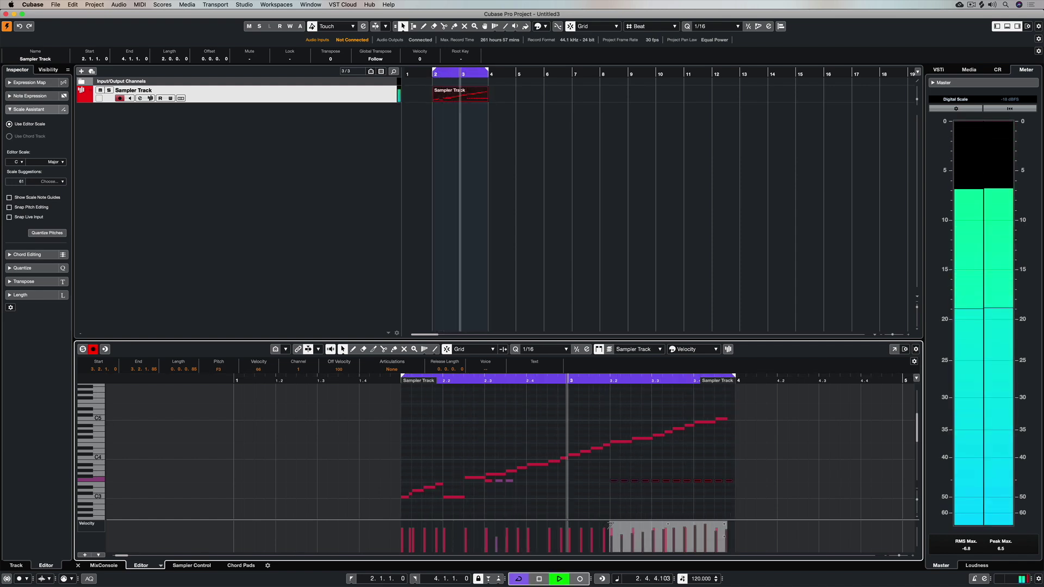
drag(610, 525, 611, 536)
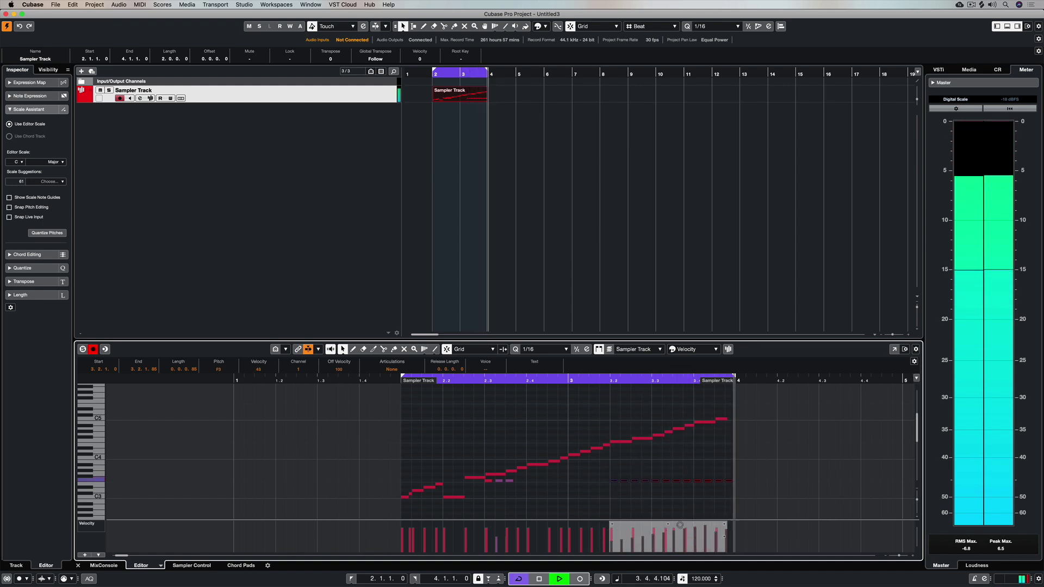
drag(669, 524, 671, 530)
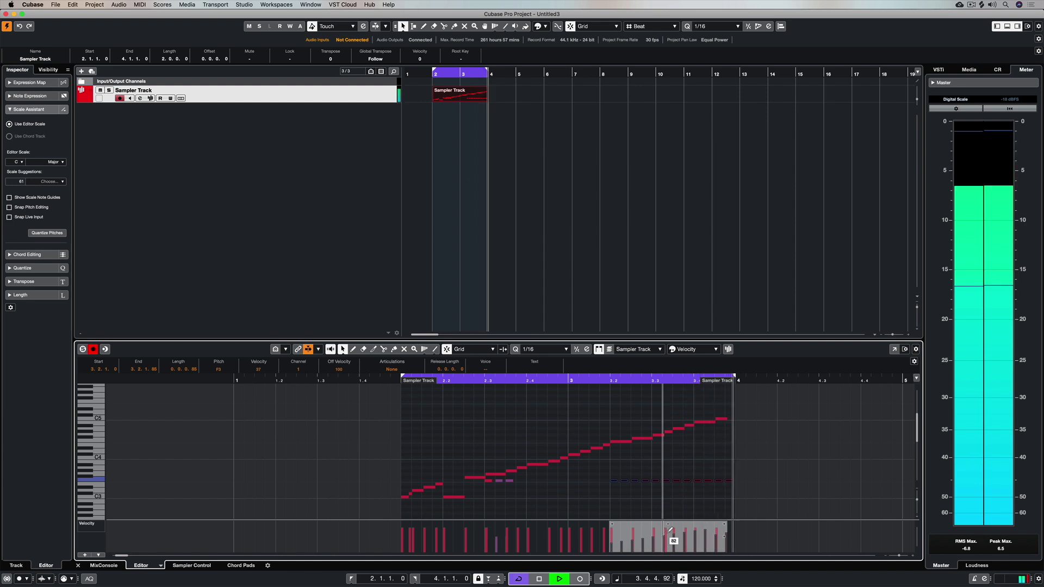